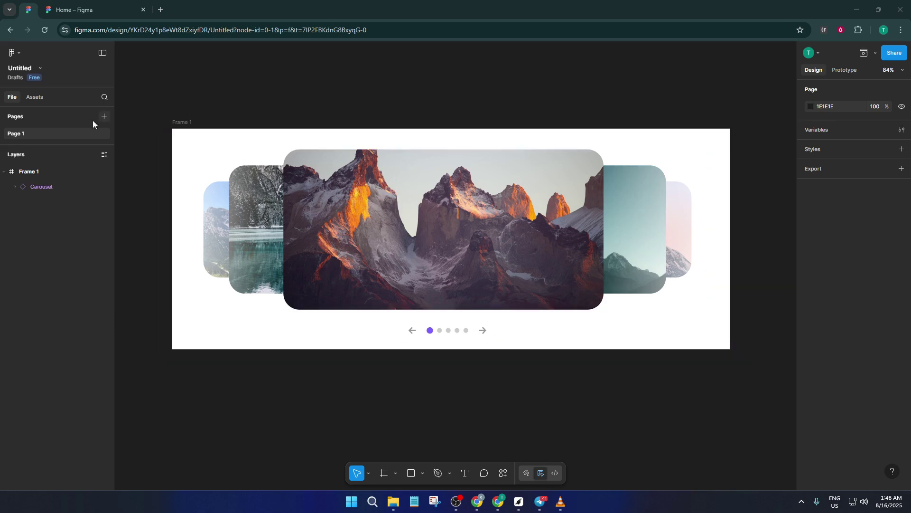
Step: Delete Frame 1 and its carousel, then return to the Recents home page
{"action": "left_click", "coordinate": [29, 173]}
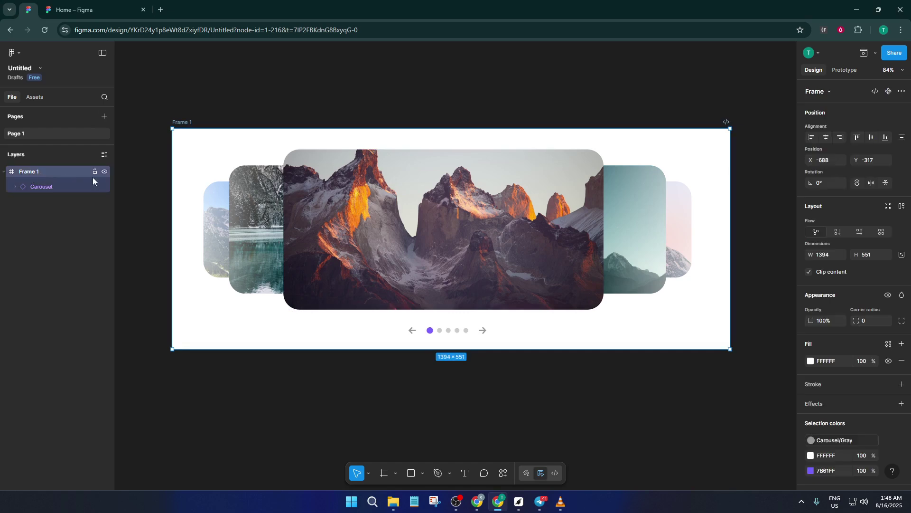
{"action": "key", "text": "Delete"}
{"action": "left_click", "coordinate": [128, 7]}
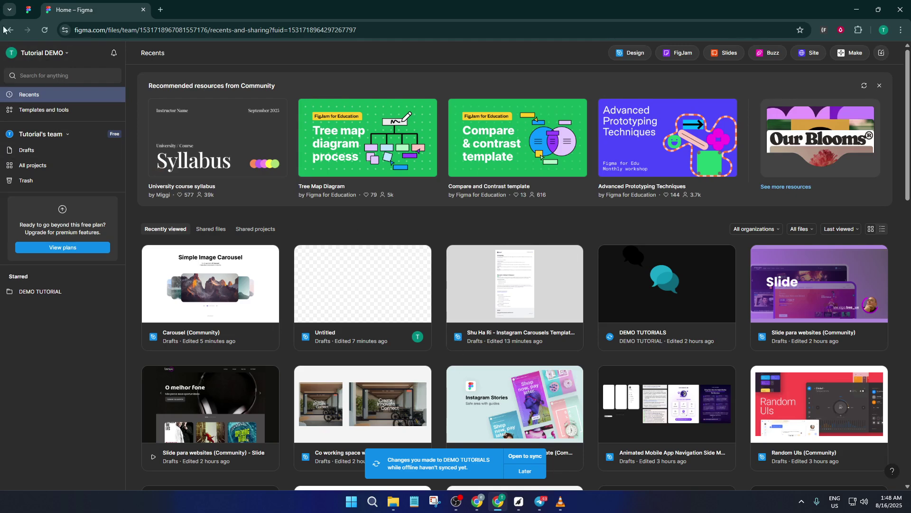
Step: Search Community templates and tools for 'carousel'
{"action": "left_click", "coordinate": [49, 110]}
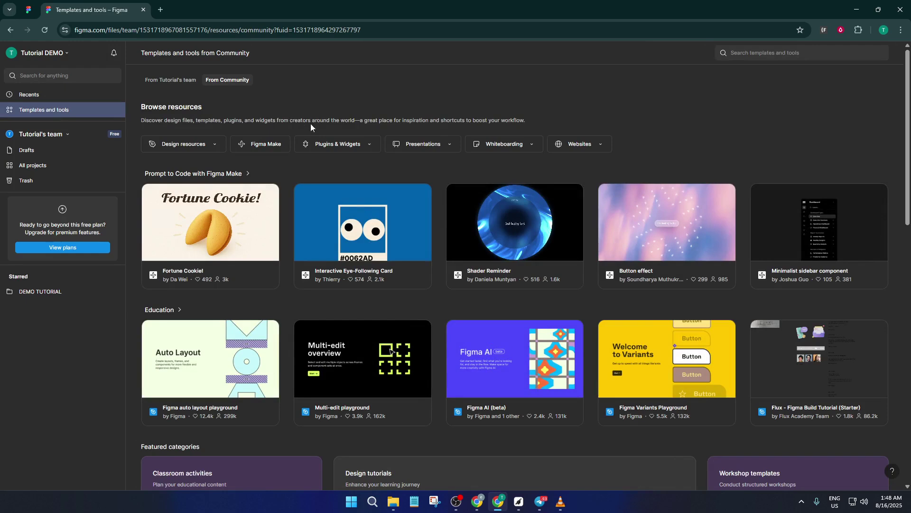
{"action": "left_click", "coordinate": [764, 55]}
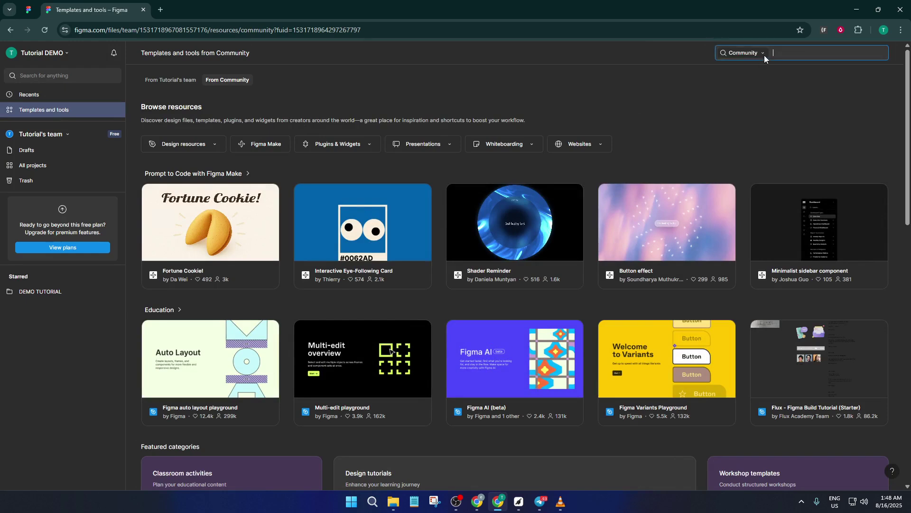
{"action": "type", "text": "c"}
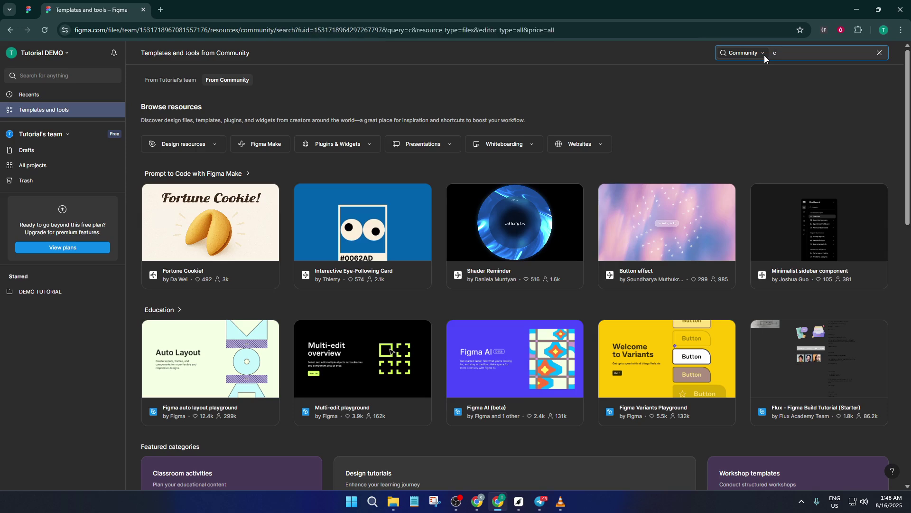
{"action": "type", "text": "arouse"}
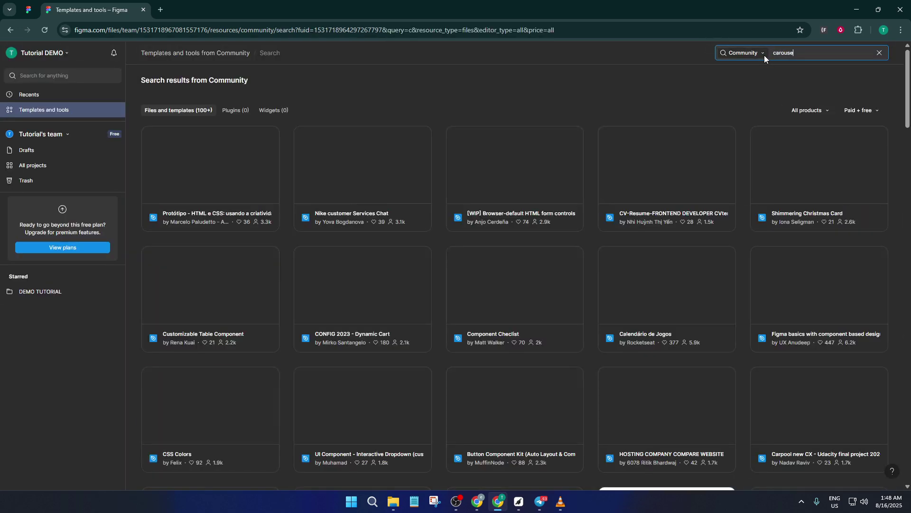
{"action": "type", "text": "l"}
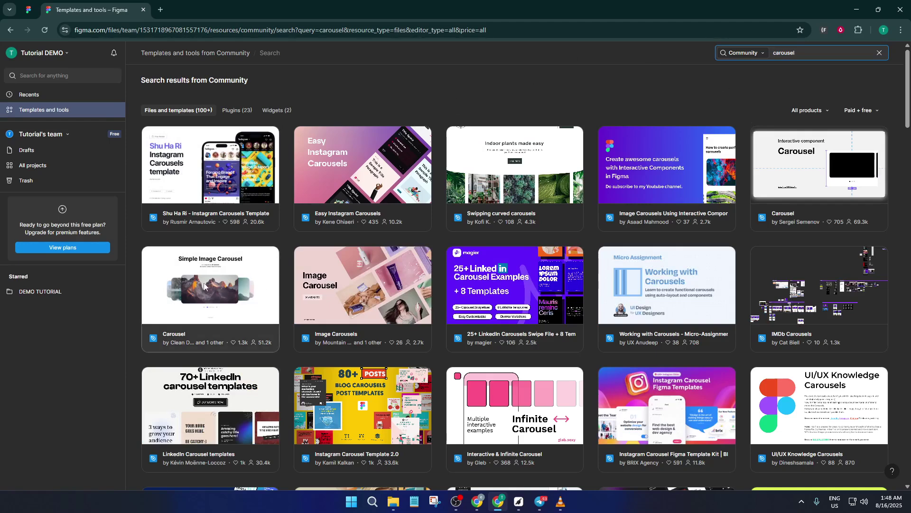
Step: Open the Simple Image Carousel file, select its Carousel component, and go back to the Untitled draft
{"action": "left_click", "coordinate": [231, 293]}
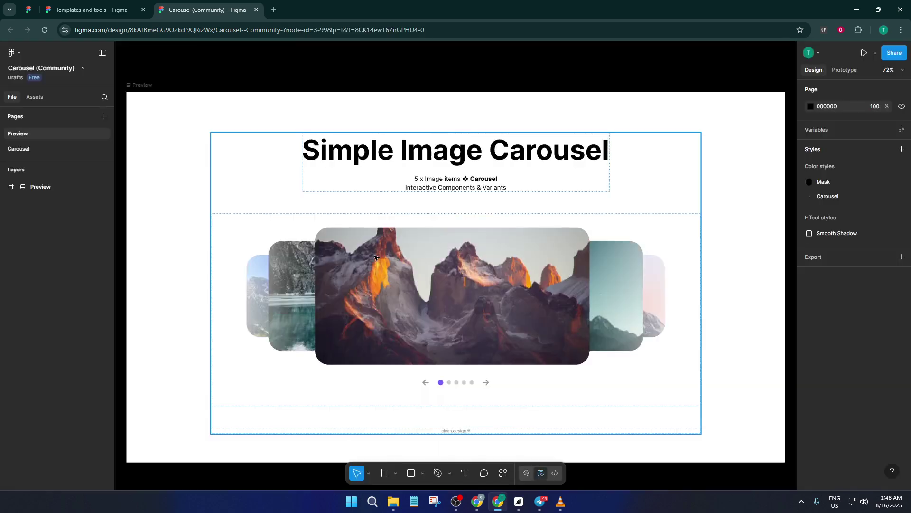
{"action": "double_click", "coordinate": [374, 257]}
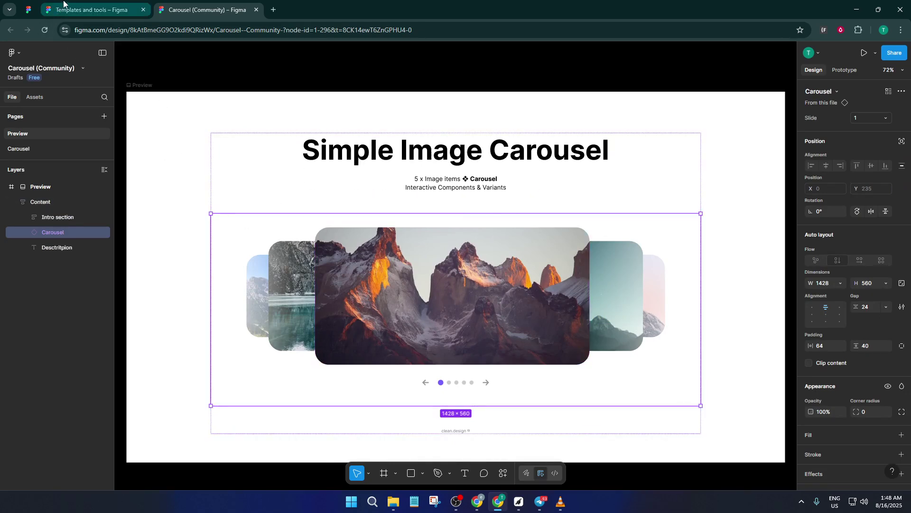
{"action": "left_click", "coordinate": [48, 5]}
{"action": "left_click", "coordinate": [29, 8]}
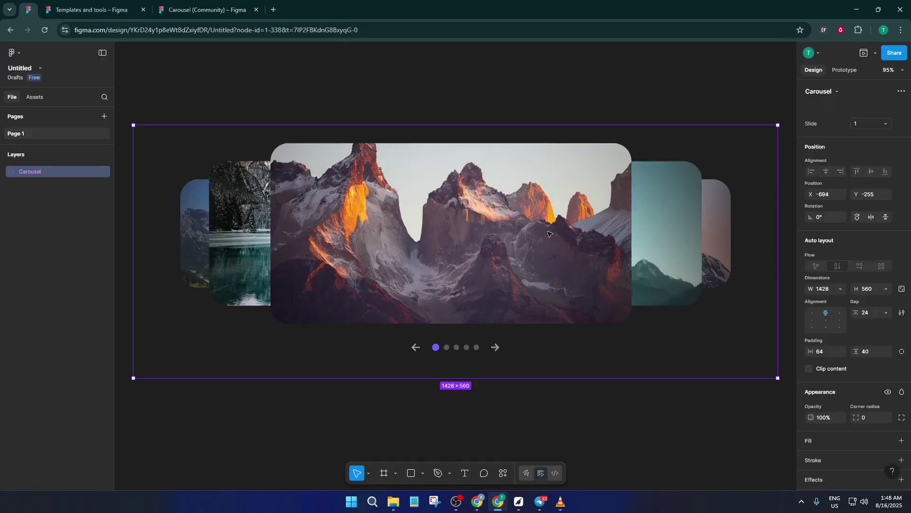
Step: Paste the Carousel and draw a 1329 × 533 white Frame 1 around it
{"action": "key", "text": "ctrl+v"}
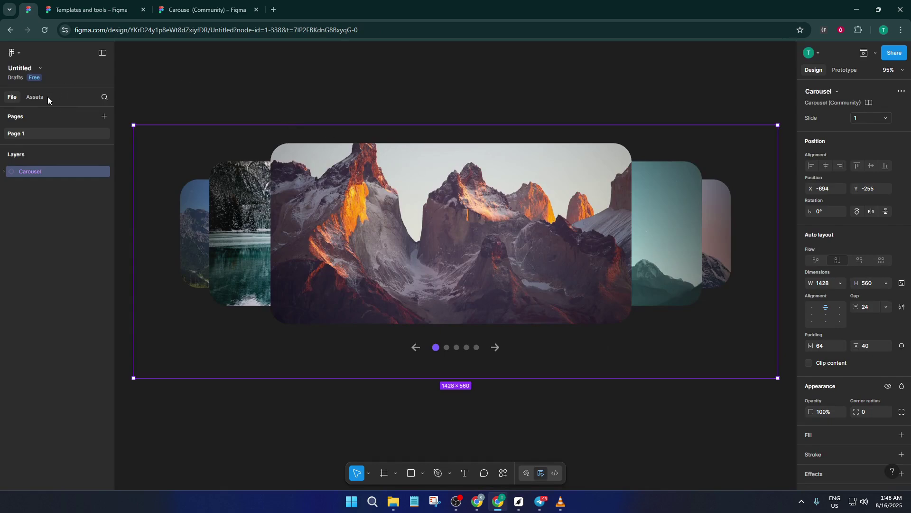
{"action": "left_click", "coordinate": [395, 444]}
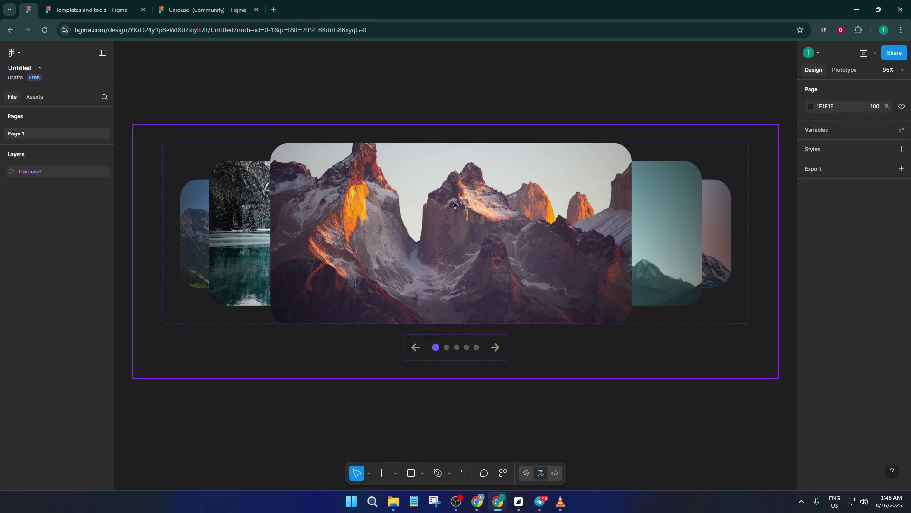
{"action": "left_click", "coordinate": [385, 473]}
{"action": "left_click_drag", "start_coordinate": [147, 126], "coordinate": [748, 365]}
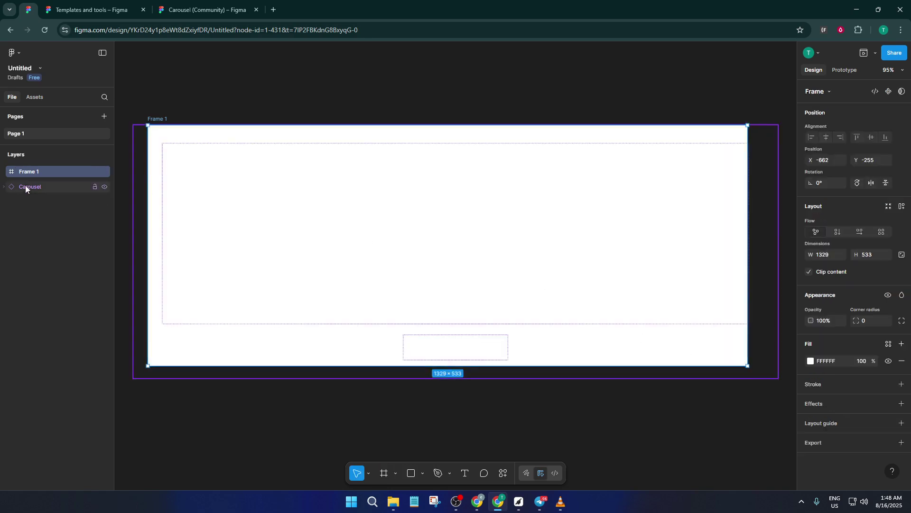
{"action": "left_click", "coordinate": [38, 186]}
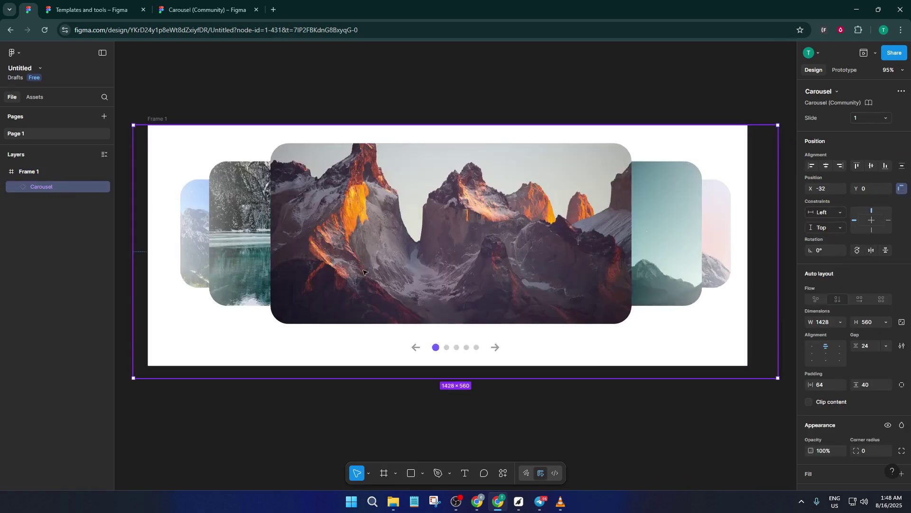
Step: Replace Slide Item 1's mountain photo with the uploaded leaf image '3'
{"action": "double_click", "coordinate": [385, 260]}
{"action": "double_click", "coordinate": [385, 259]}
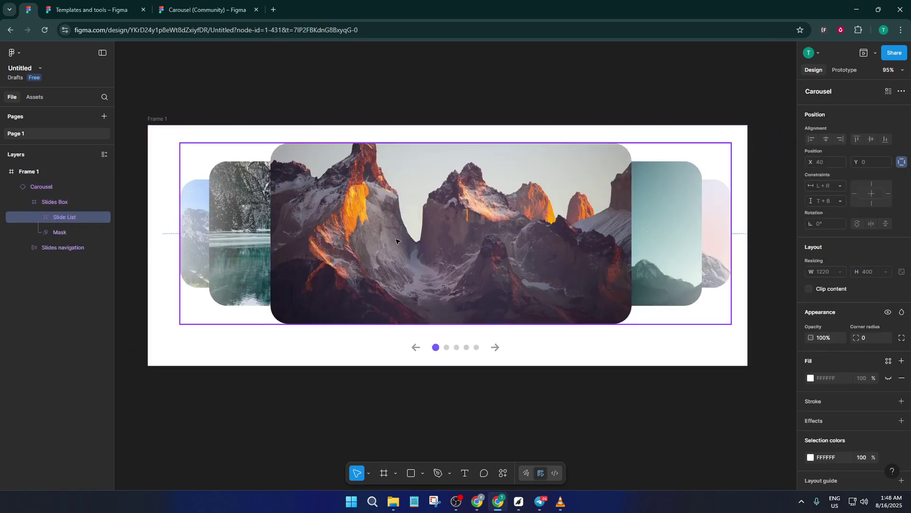
{"action": "double_click", "coordinate": [543, 237]}
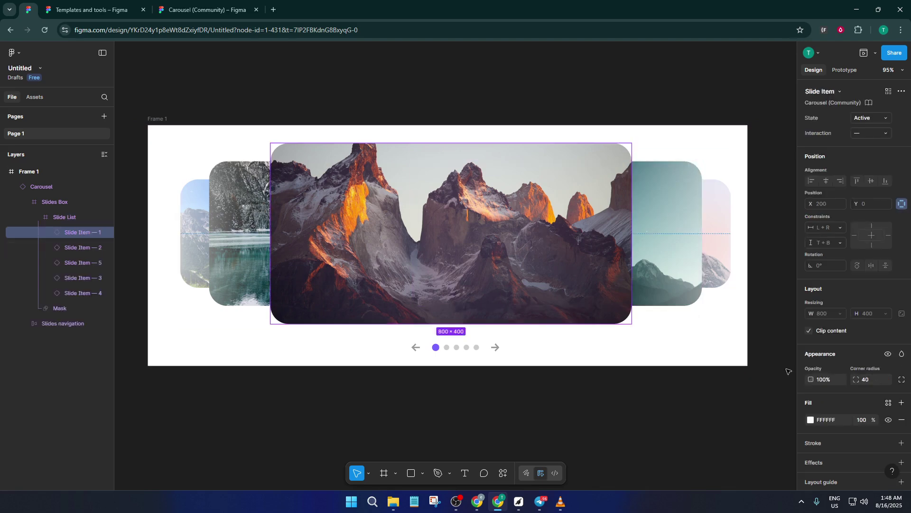
{"action": "double_click", "coordinate": [548, 248]}
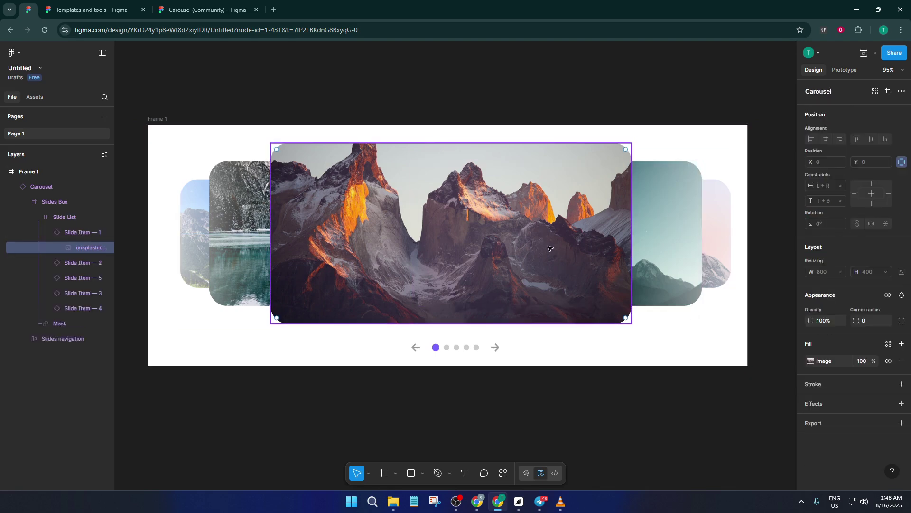
{"action": "left_click", "coordinate": [811, 360]}
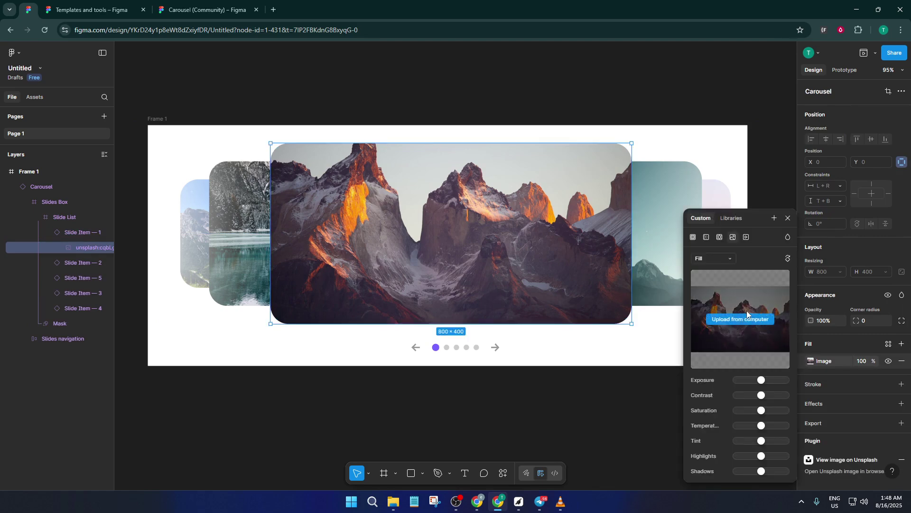
{"action": "left_click", "coordinate": [747, 317]}
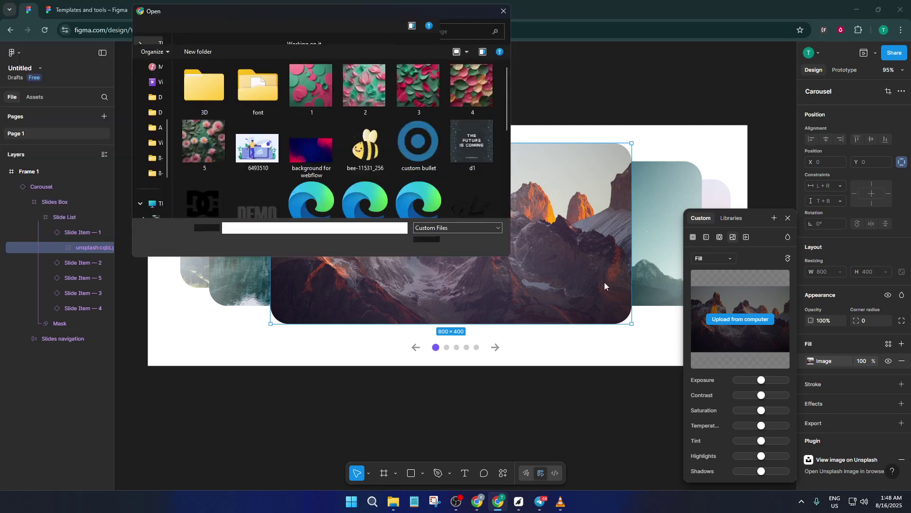
{"action": "left_click", "coordinate": [411, 84]}
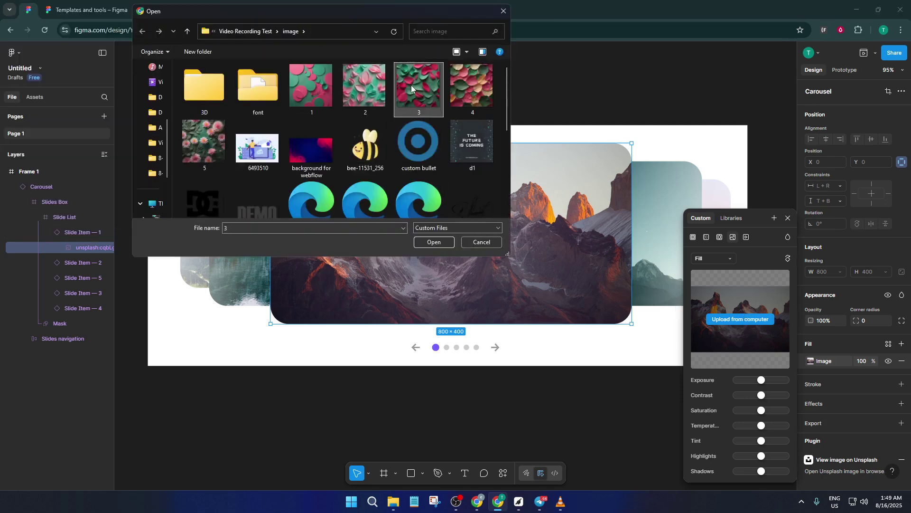
{"action": "left_click", "coordinate": [438, 240]}
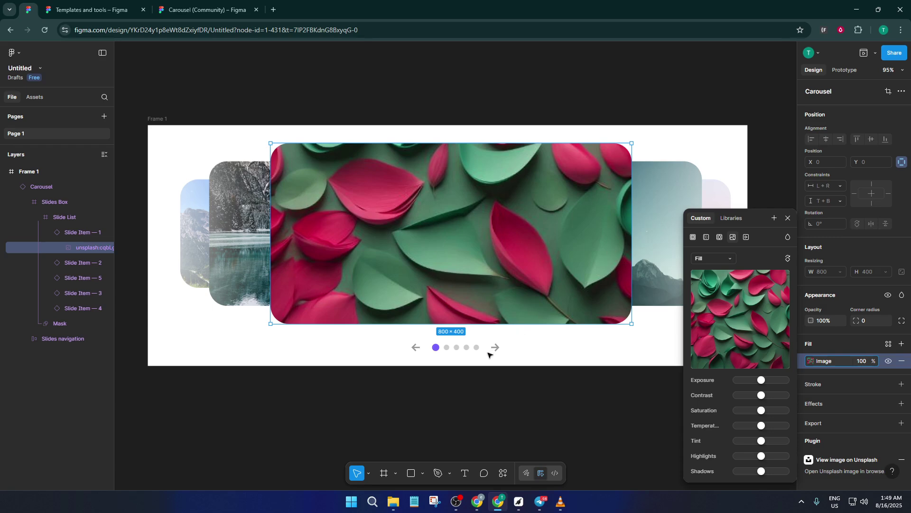
Step: Replace Slide Item 2's mountain photo with the uploaded pink flower image '5'
{"action": "left_click", "coordinate": [675, 242]}
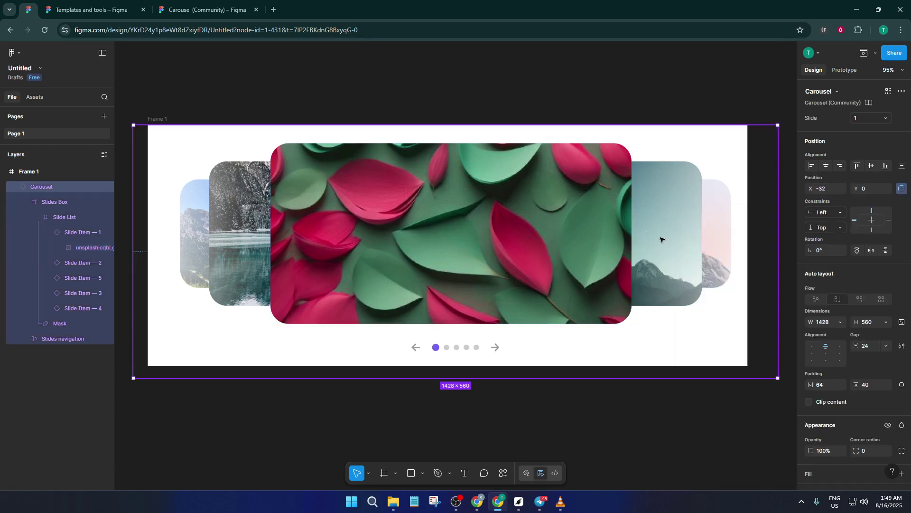
{"action": "double_click", "coordinate": [661, 240]}
{"action": "double_click", "coordinate": [661, 240]}
{"action": "double_click", "coordinate": [661, 239]}
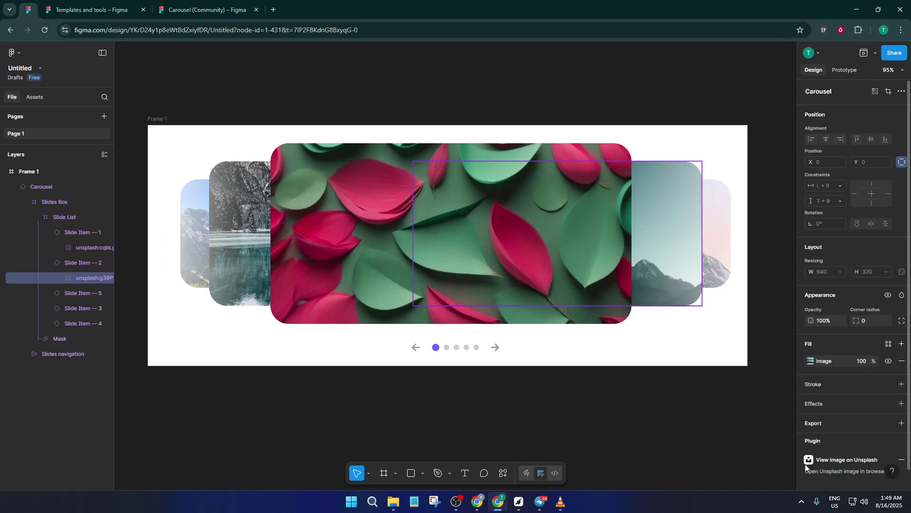
{"action": "scroll", "coordinate": [811, 400], "scroll_direction": "down", "scroll_amount": 1}
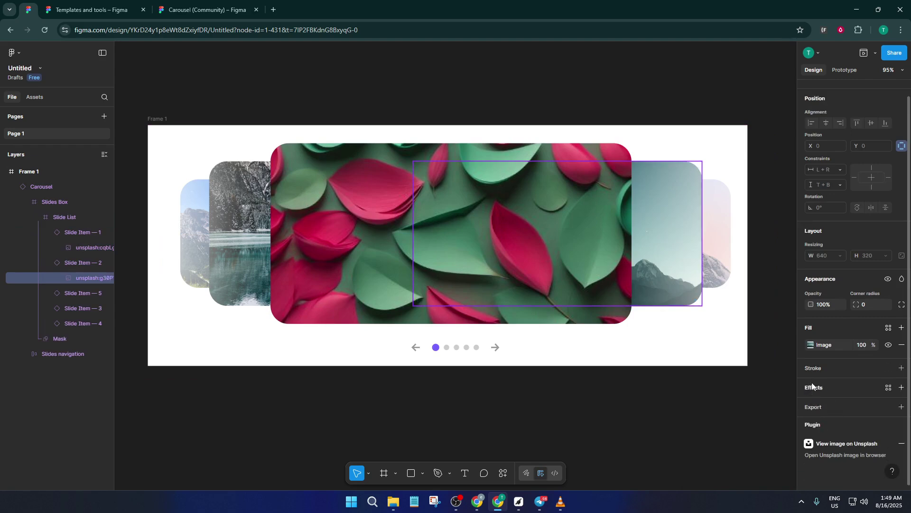
{"action": "left_click", "coordinate": [811, 346]}
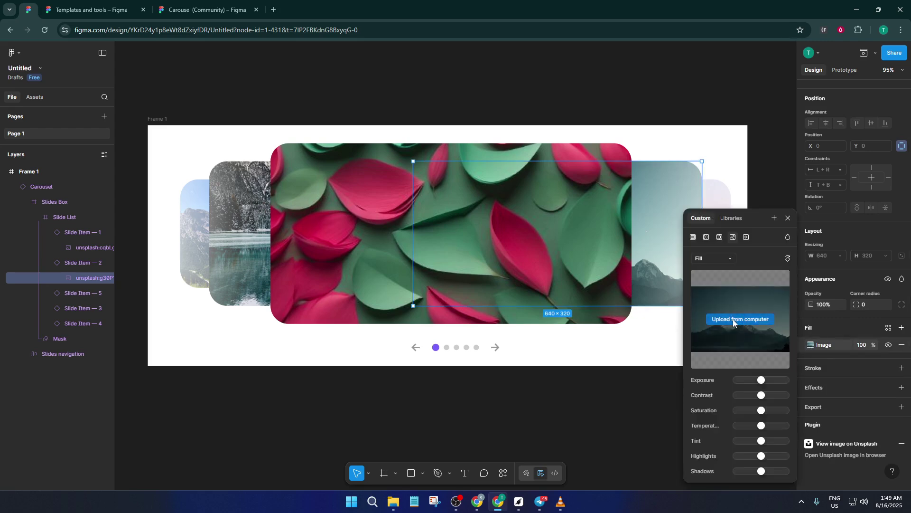
{"action": "left_click", "coordinate": [734, 322]}
{"action": "left_click", "coordinate": [211, 157]}
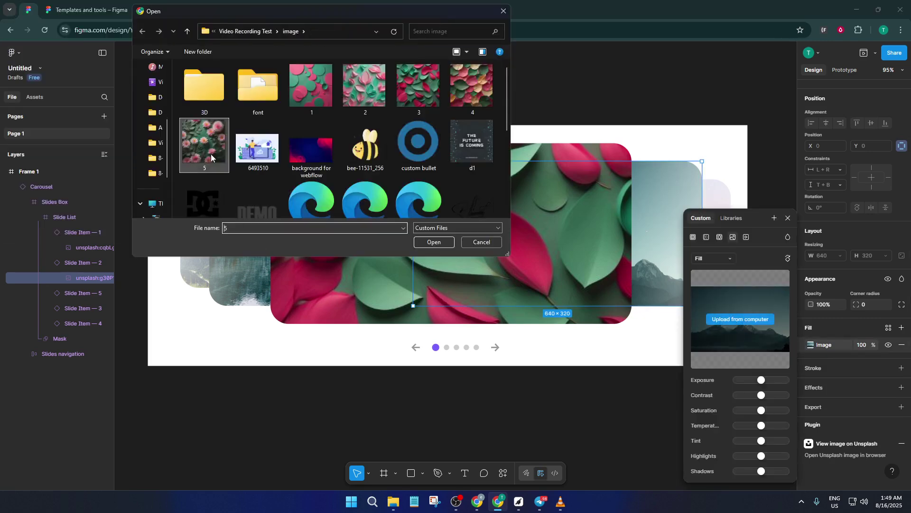
{"action": "left_click", "coordinate": [436, 242]}
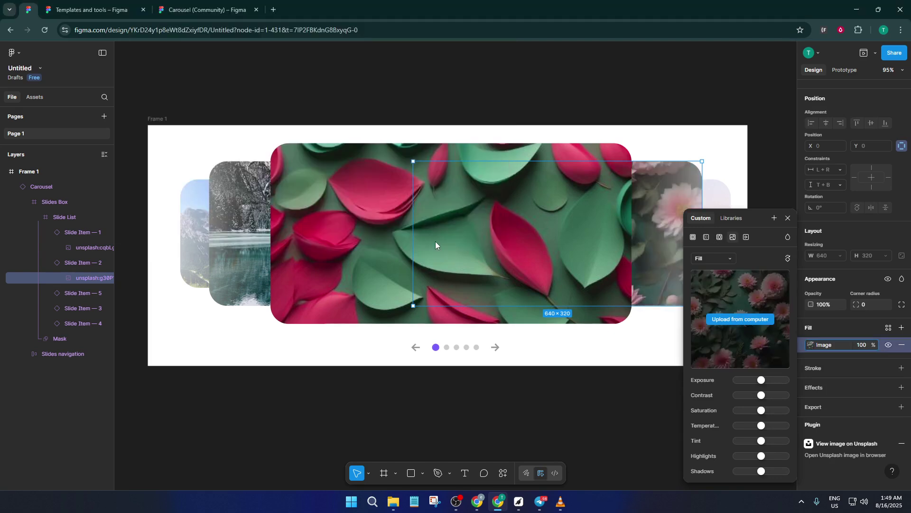
{"action": "left_click", "coordinate": [722, 136]}
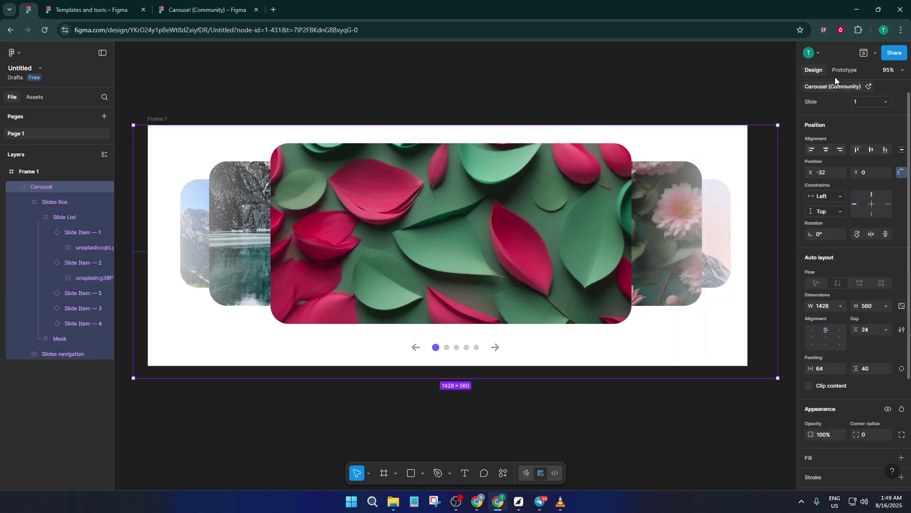
Step: Preview the carousel, stepping through flower, mountain, valley and lake slides back to the leaf
{"action": "left_click", "coordinate": [872, 54]}
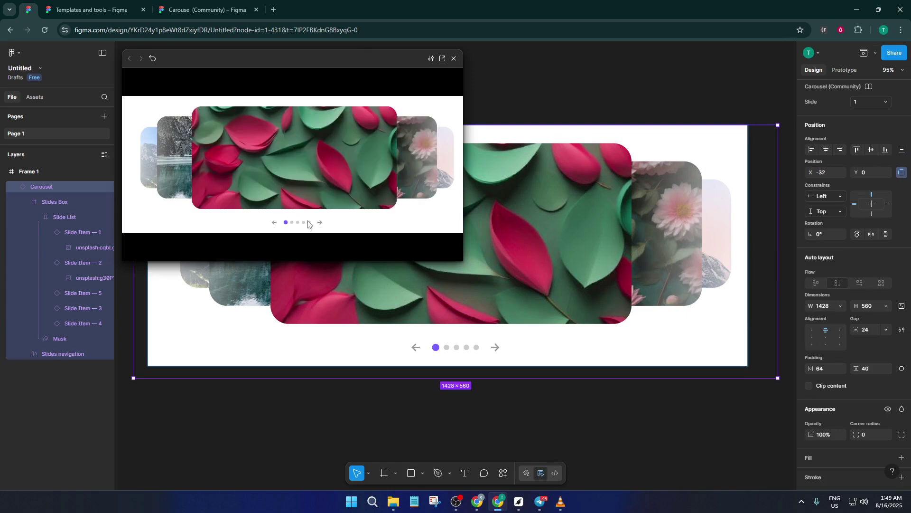
{"action": "left_click", "coordinate": [319, 223]}
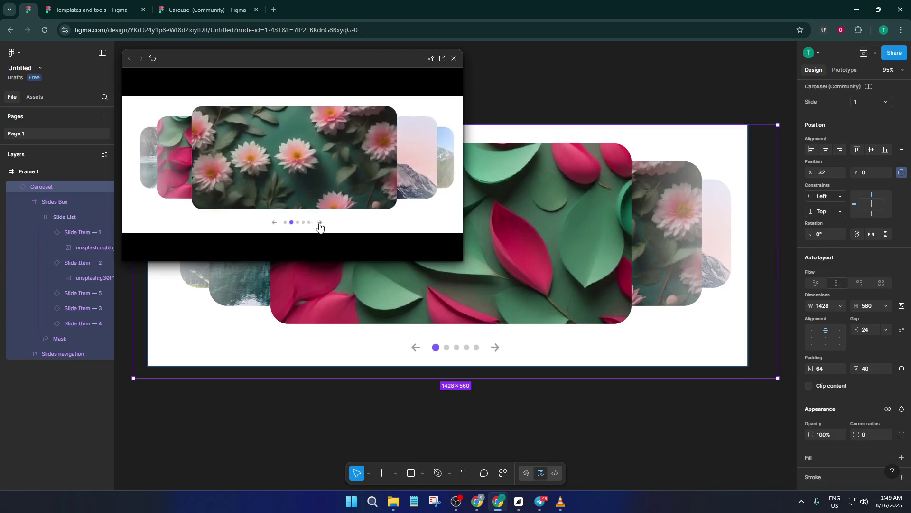
{"action": "left_click", "coordinate": [320, 225]}
{"action": "left_click", "coordinate": [320, 223]}
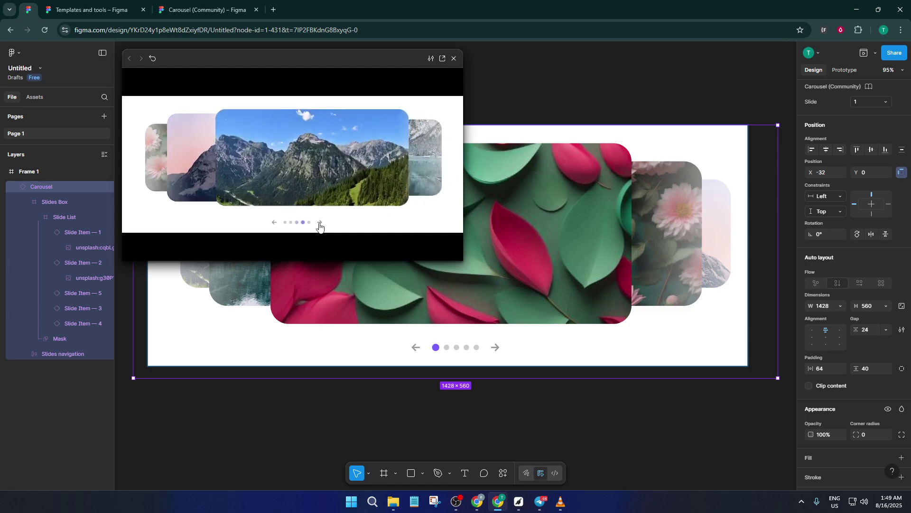
{"action": "left_click", "coordinate": [320, 224]}
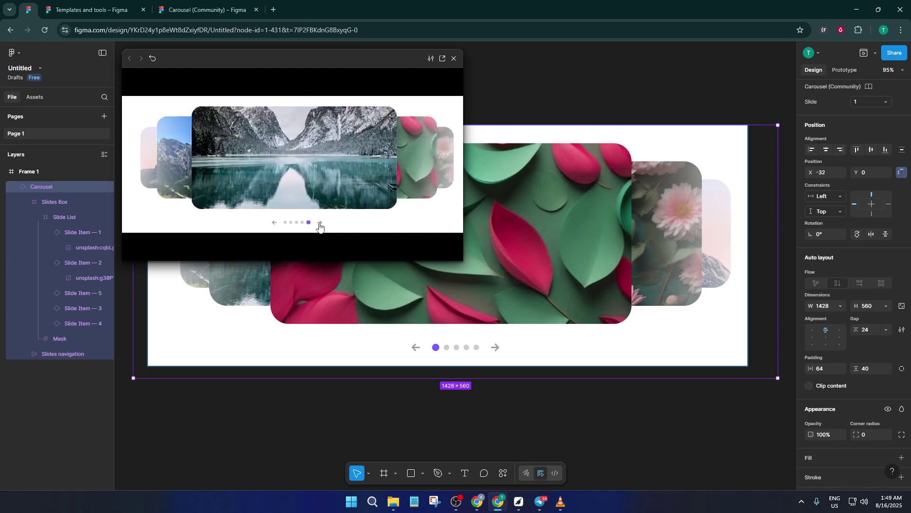
{"action": "left_click", "coordinate": [320, 224]}
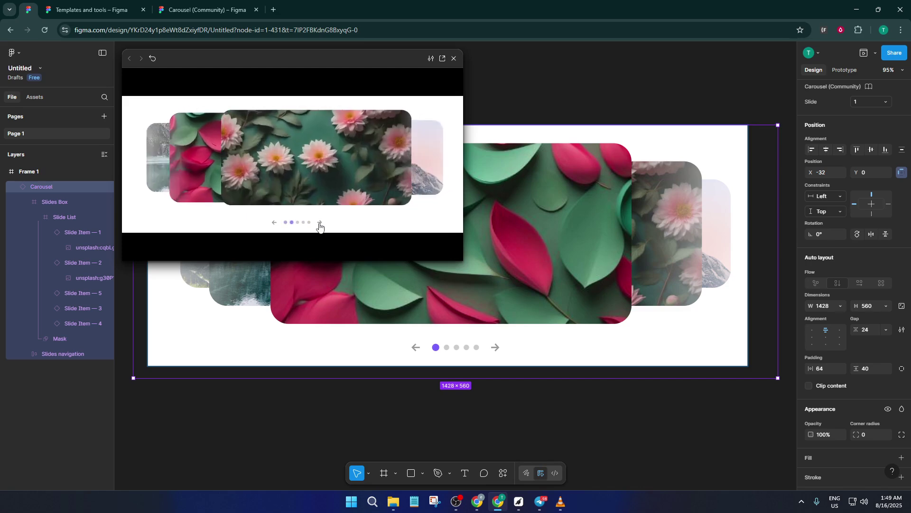